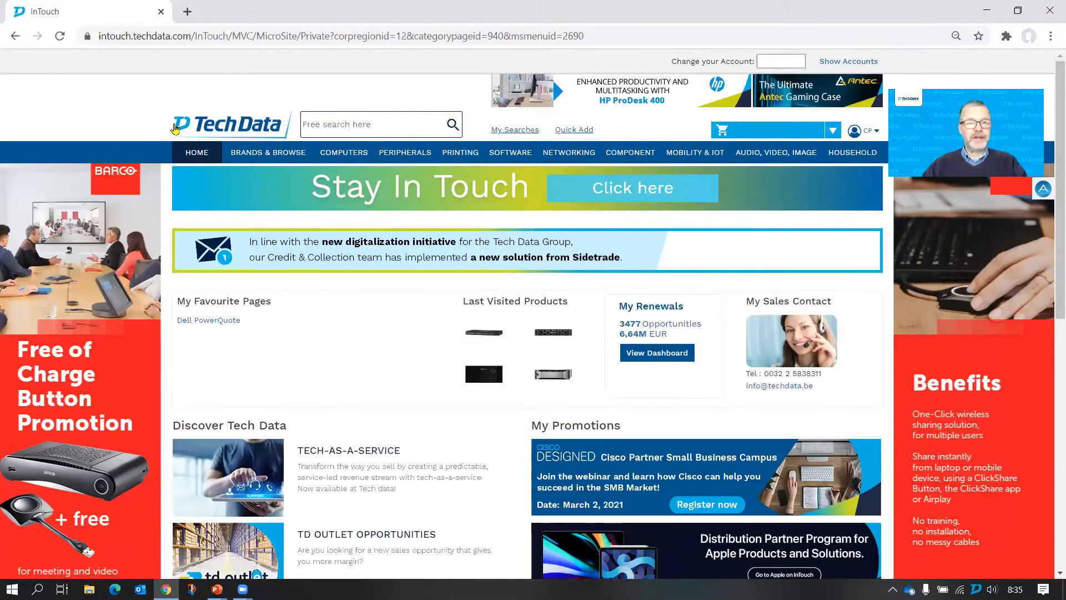
- Open the Dell PowerQuote configurator from the InTouch site
mouse_move(191, 153)
mouse_move(215, 311)
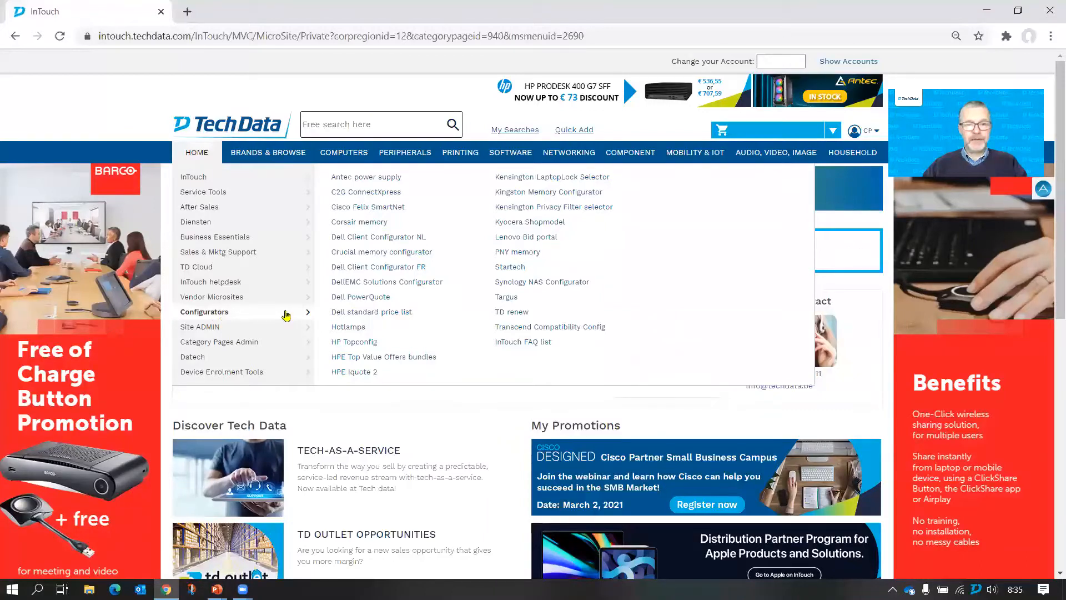
click(386, 302)
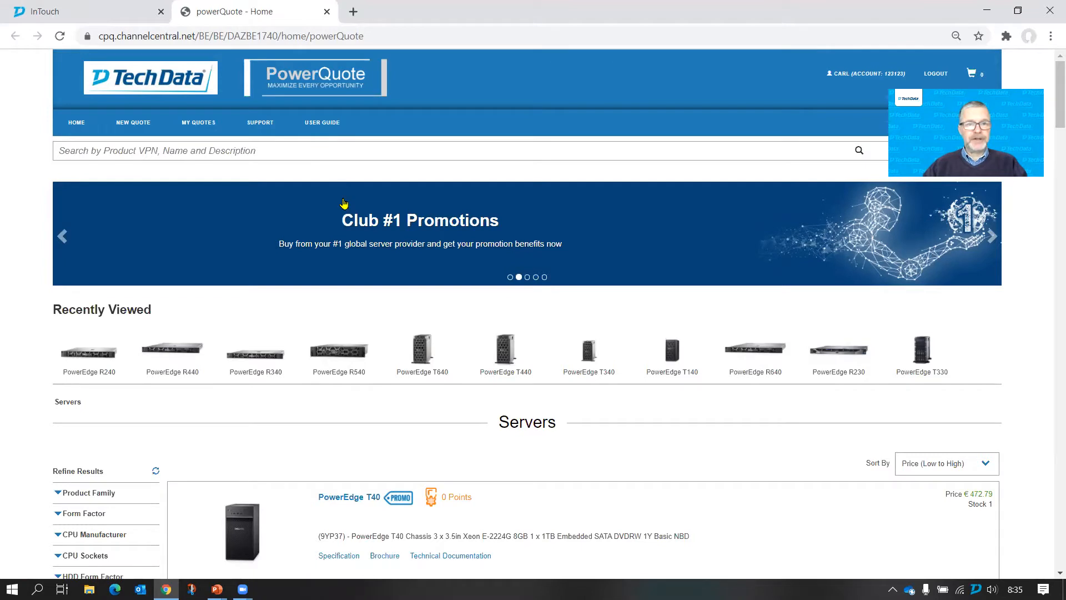
- Expand the product family, form factor and CPU manufacturer filters and narrow the server list to PowerEdge R240
click(84, 129)
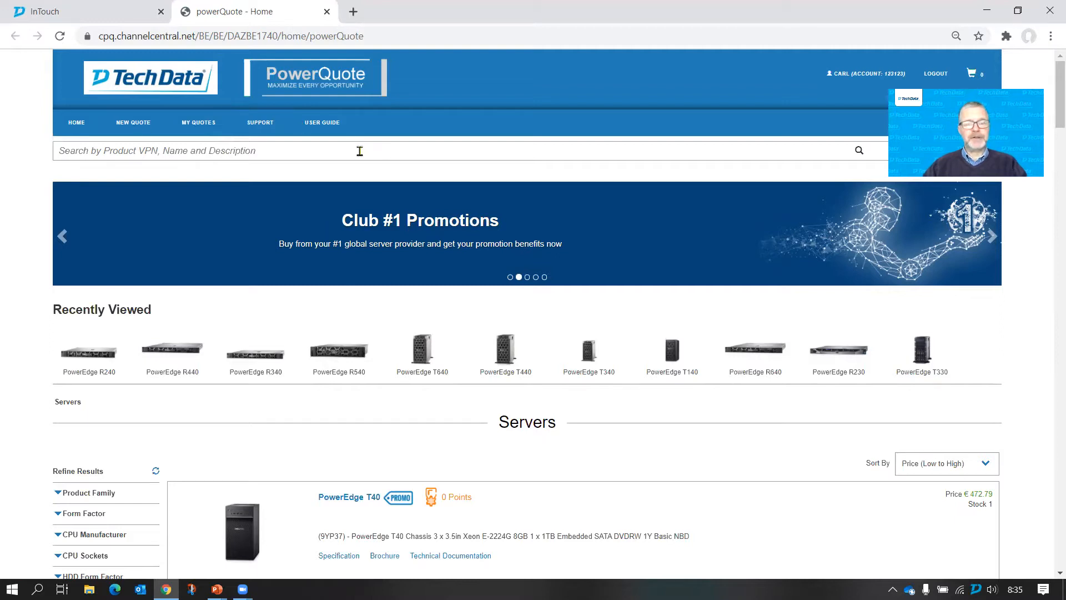
click(295, 150)
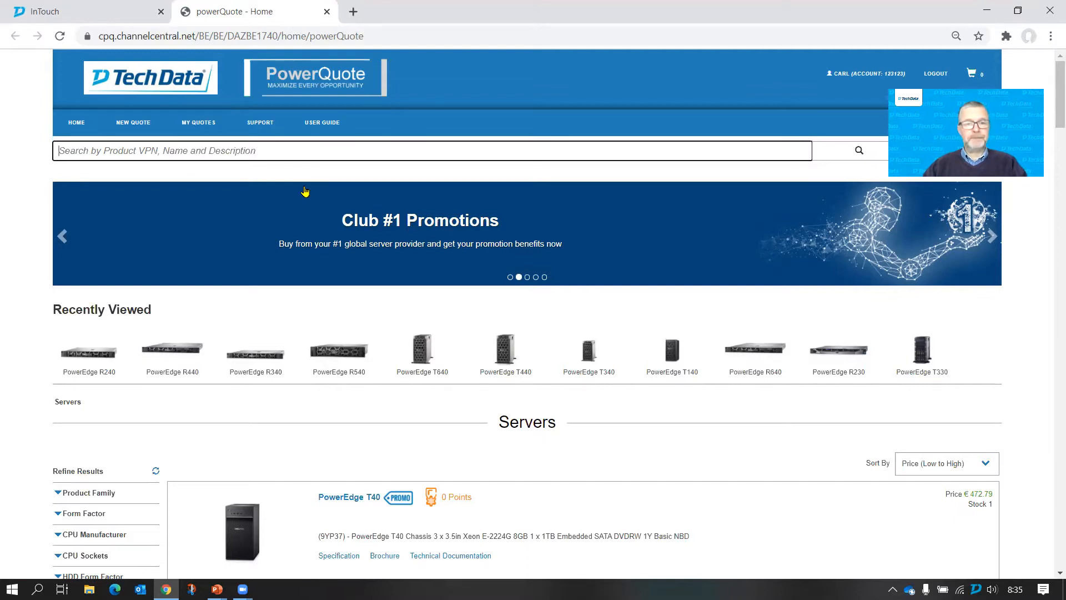
scroll(277, 233, down, 1)
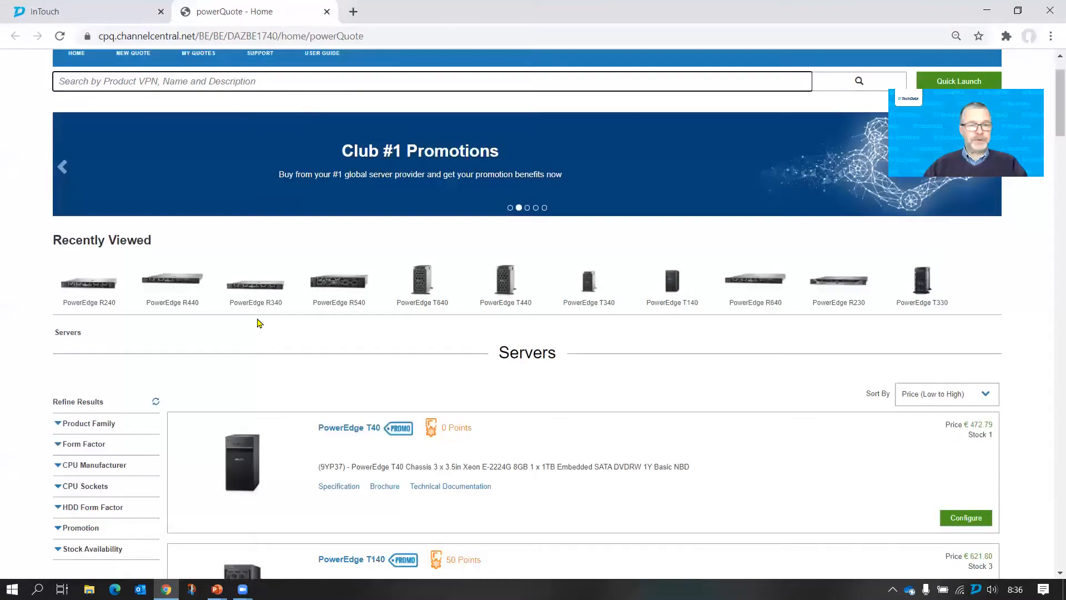
scroll(102, 333, down, 1)
click(102, 331)
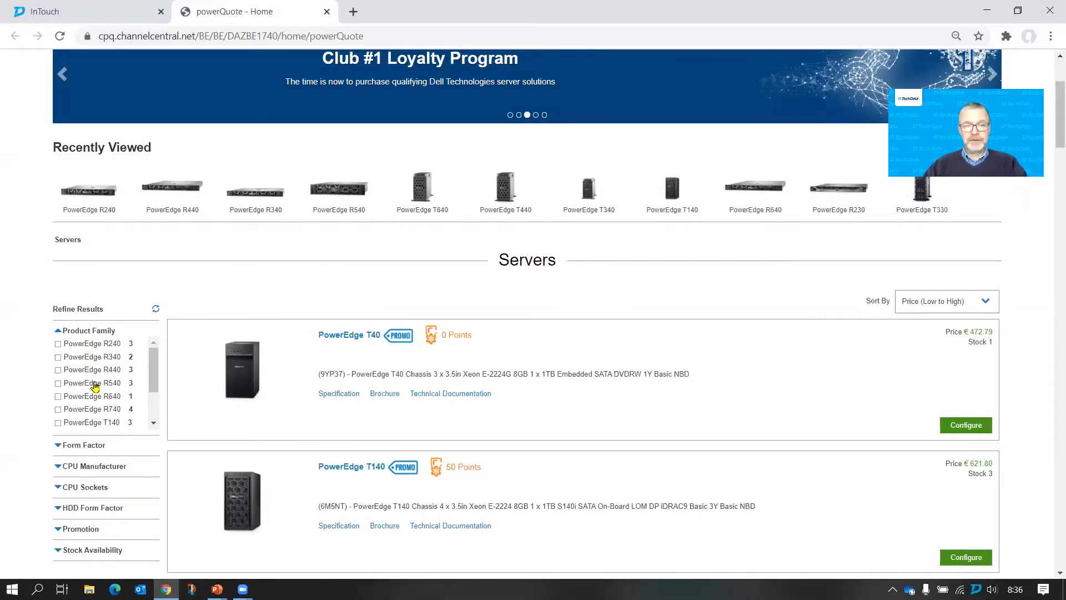
click(83, 445)
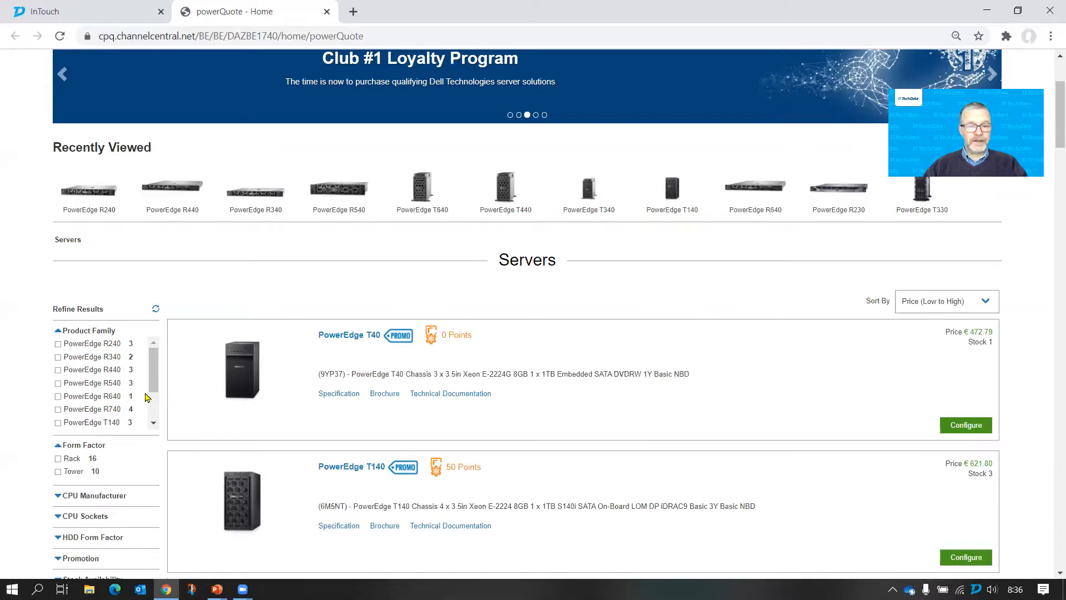
click(106, 495)
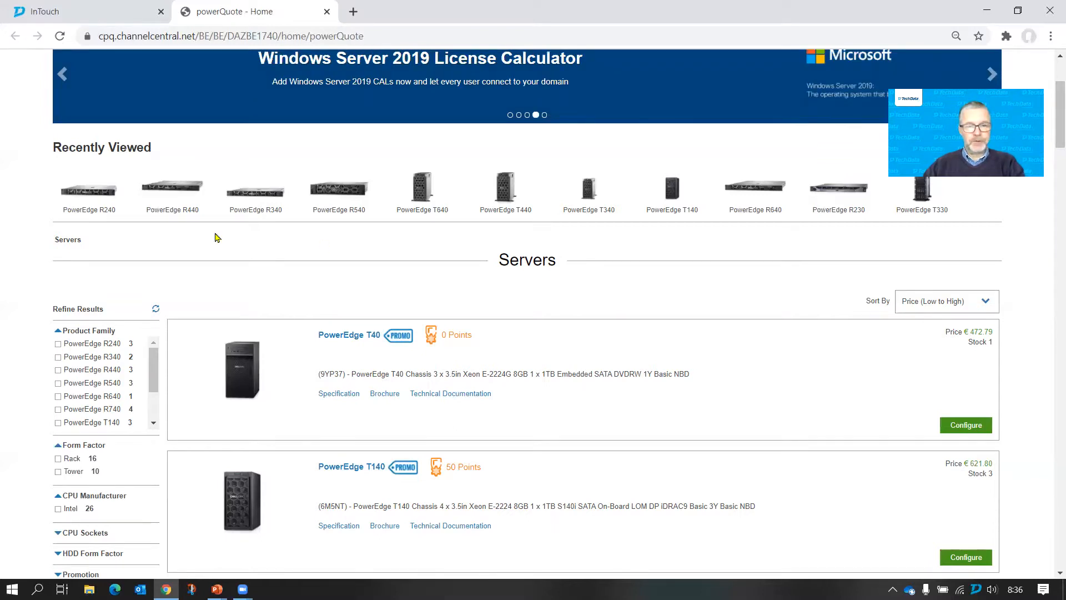
scroll(596, 370, down, 2)
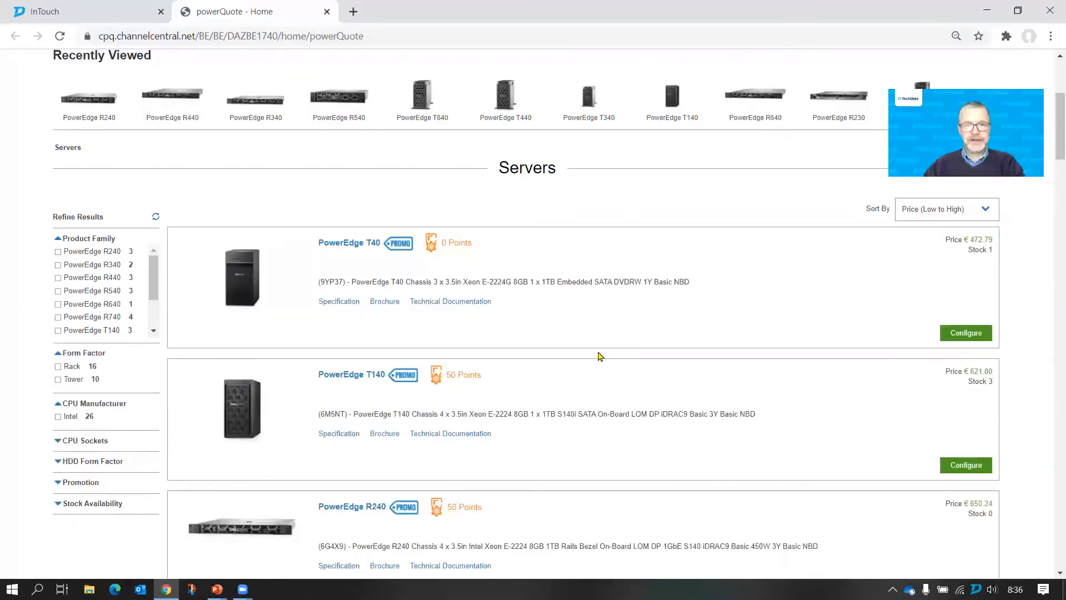
scroll(592, 274, down, 1)
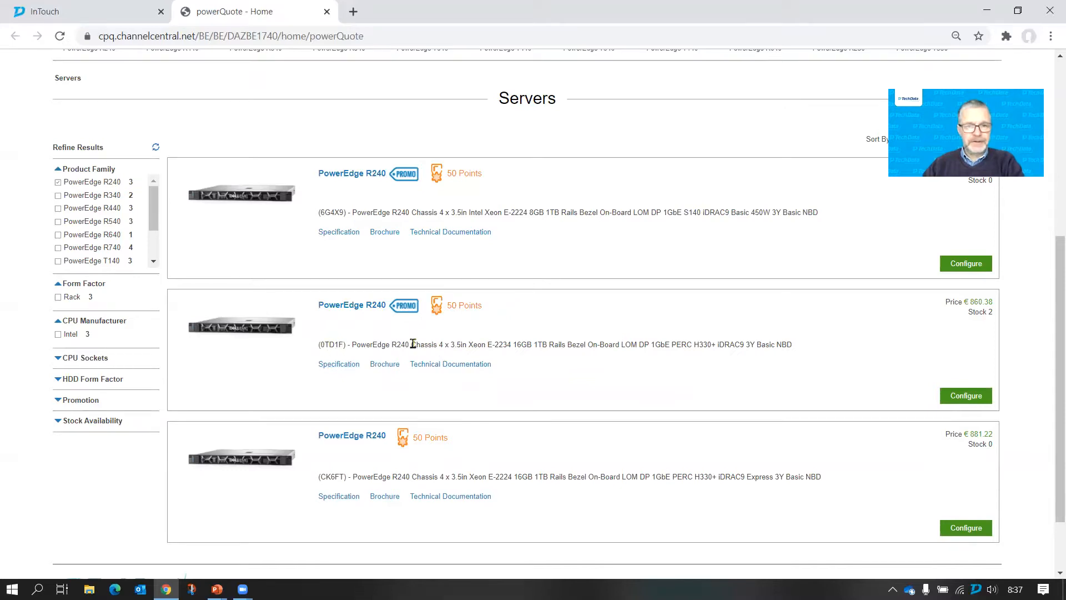
- Start configuring the promotional PowerEdge R240 (0TD1F) with the Xeon E-2234 and 16GB memory
double_click(578, 344)
click(604, 342)
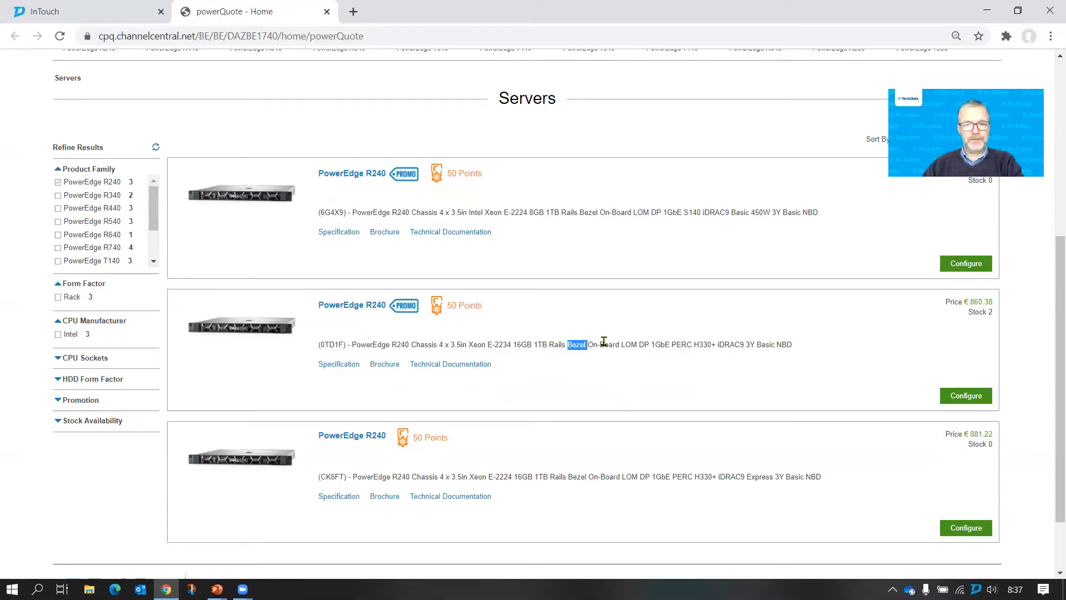
click(583, 374)
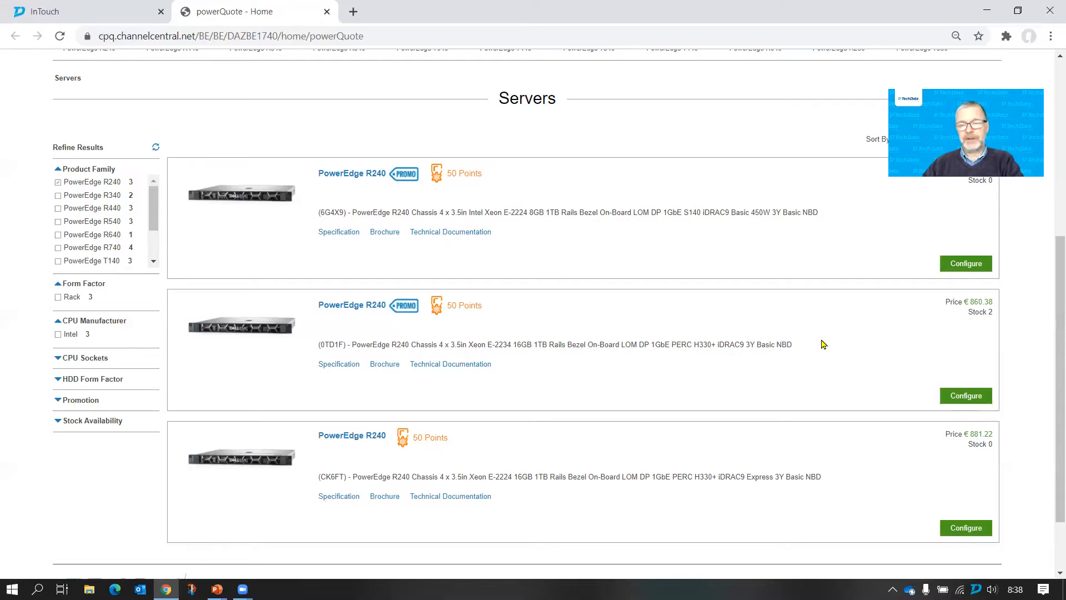
click(967, 396)
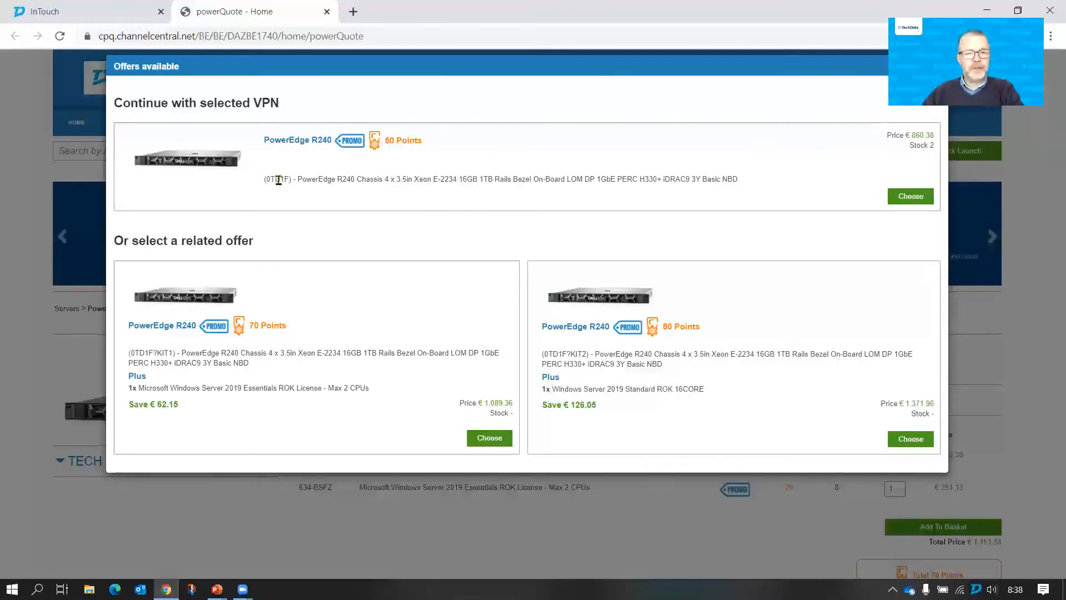
- Compare the related offers and choose the PowerEdge R240 bundle with Windows Server 2019 Standard ROK 16CORE
double_click(261, 388)
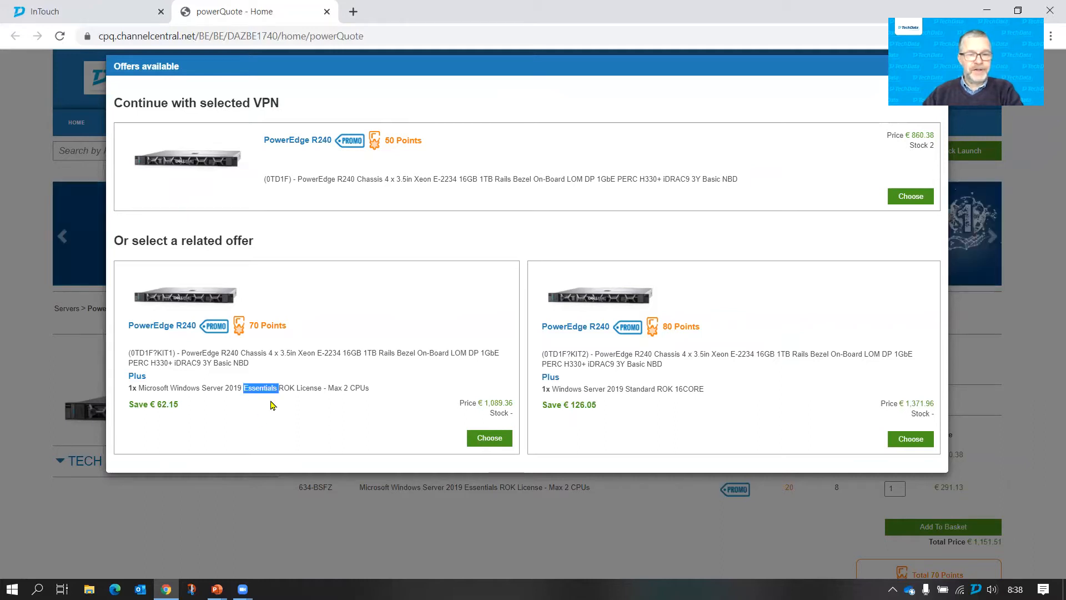
double_click(636, 390)
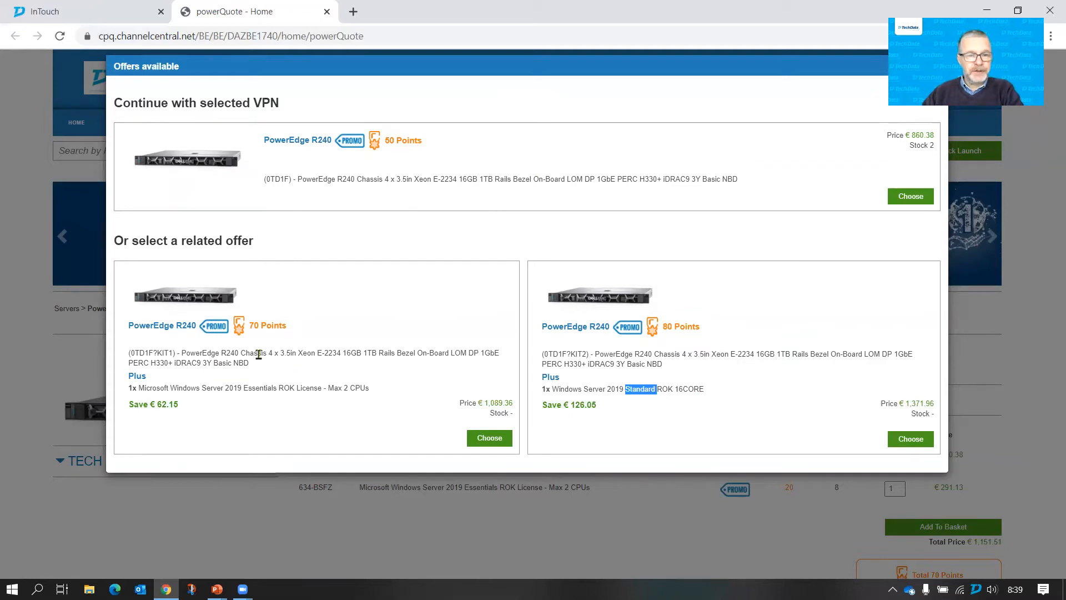
click(184, 406)
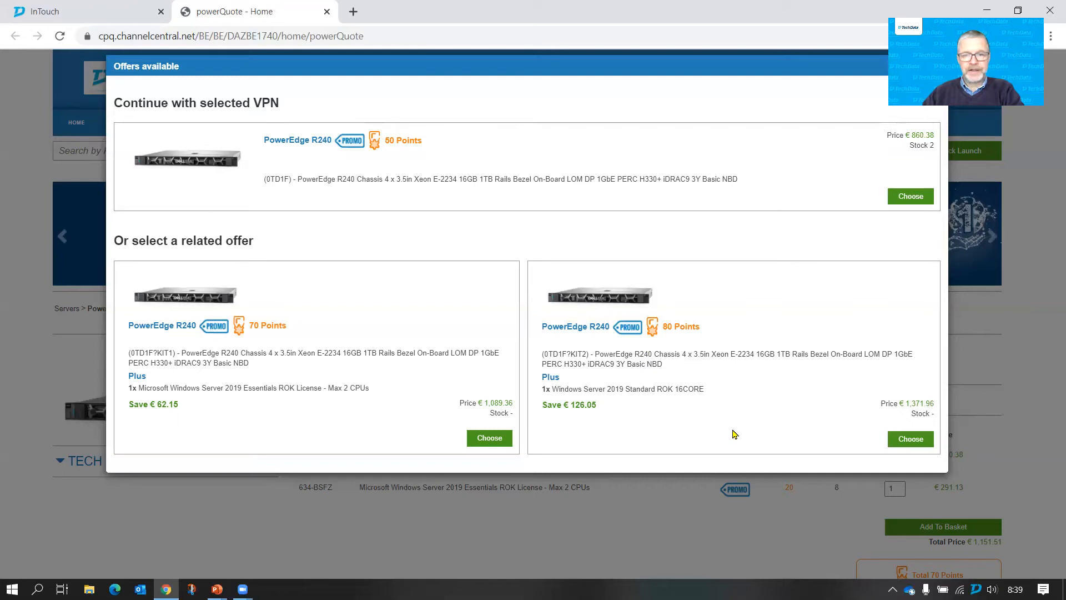
click(908, 442)
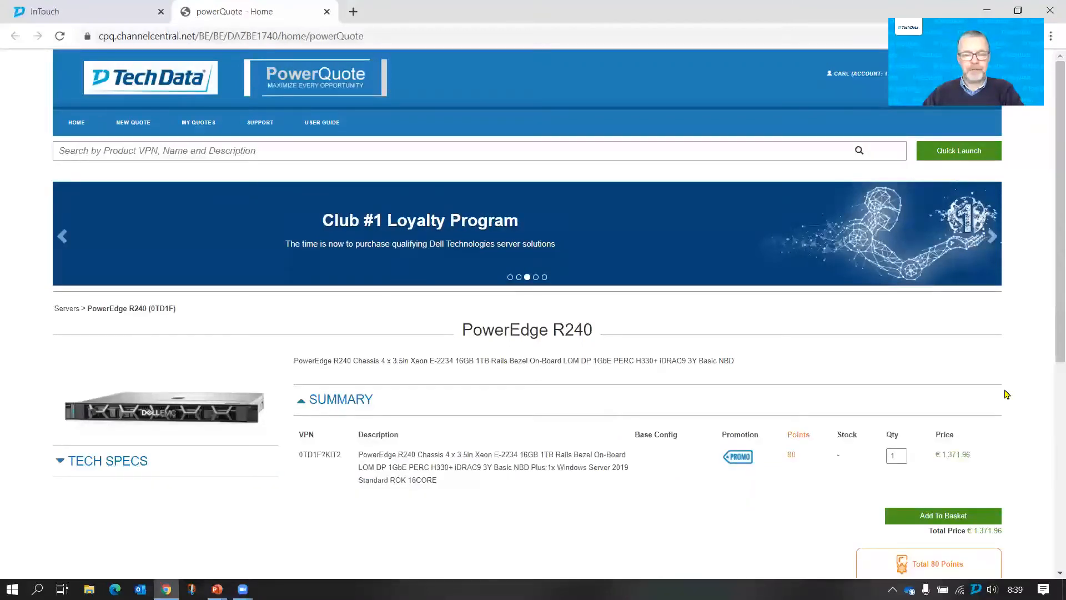
- Expand the server's tech specs and add 3 NPOS 16GB 2RX8 DDR4 UDIMM memory modules (AB128227)
scroll(1006, 394, down, 5)
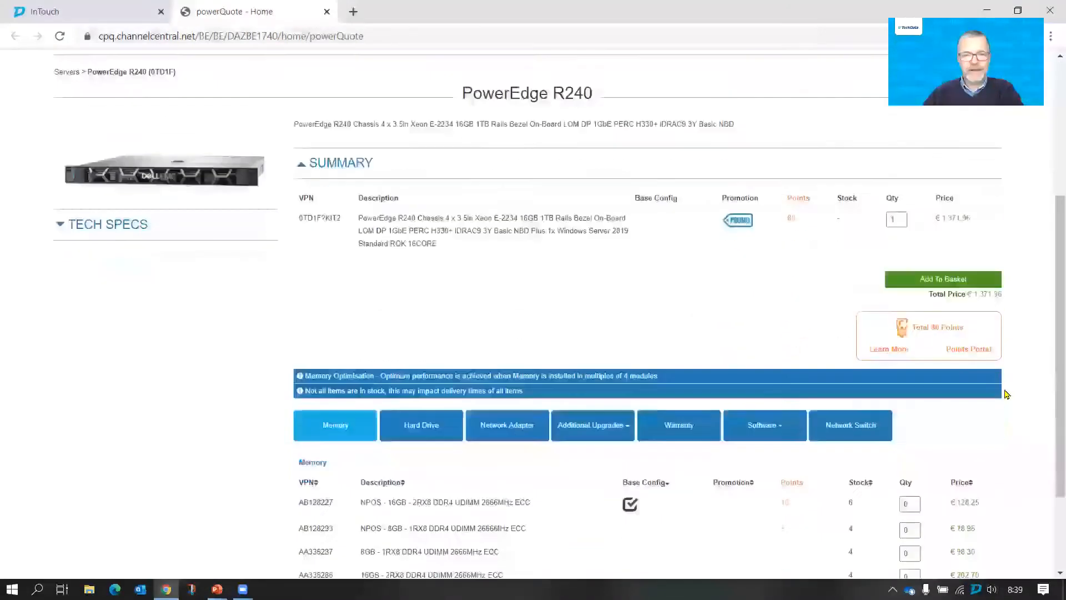
scroll(1007, 394, down, 1)
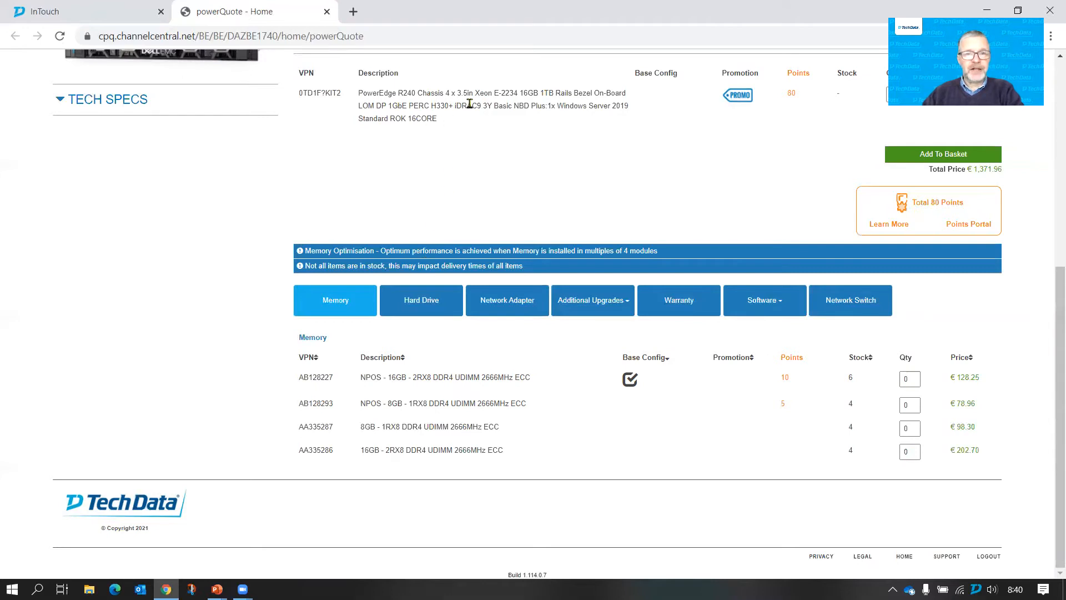
click(117, 106)
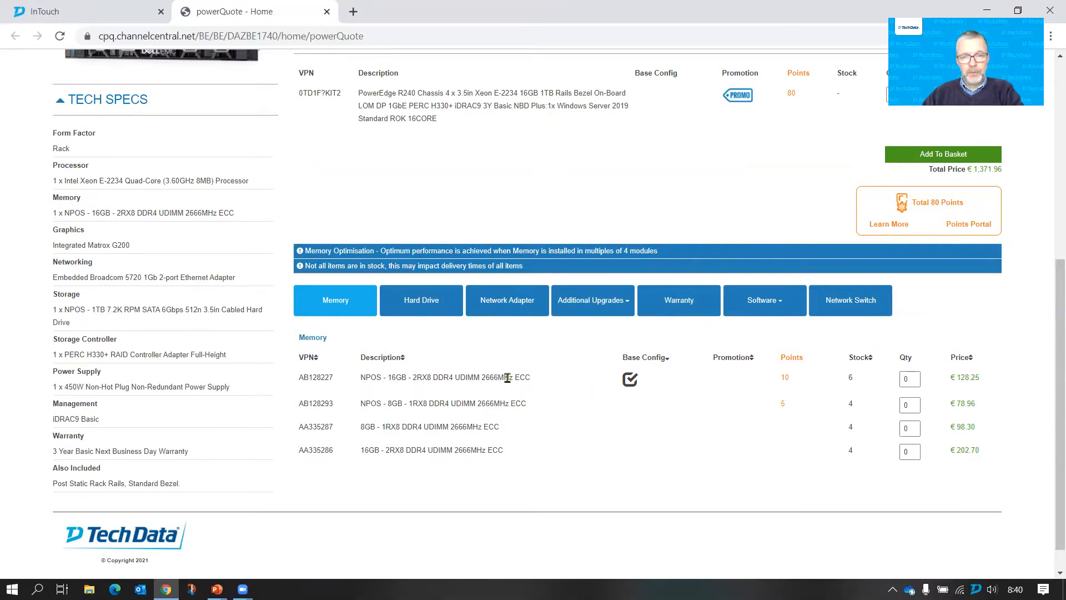
click(913, 379)
key(BackSpace)
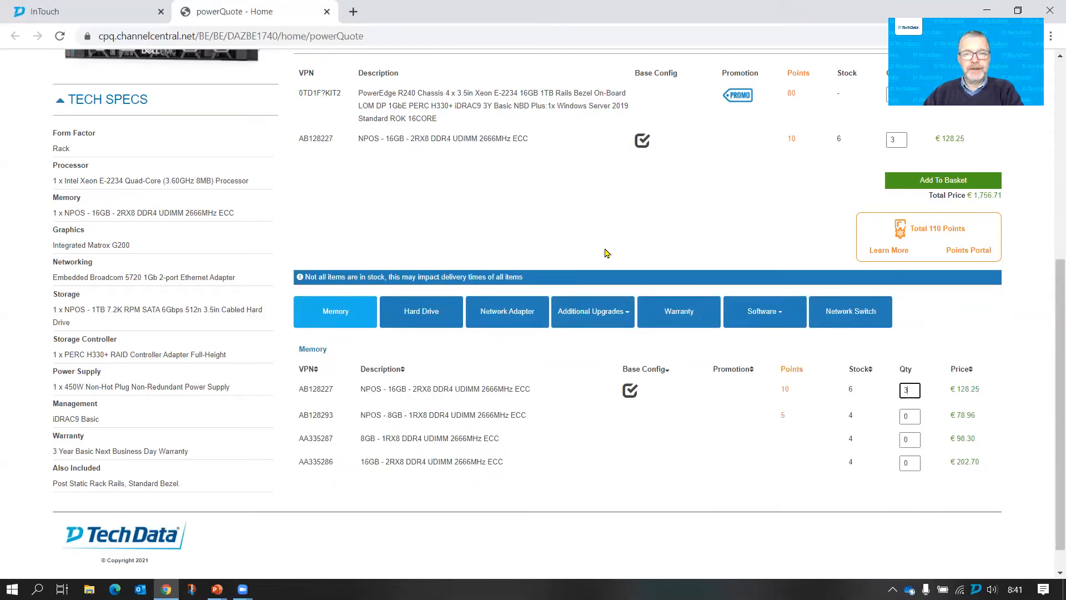
- Browse the upgrade categories and add 1 warranty upgrade from 3 Year Basic Onsite to 5 Year ProSupport Next Business Day
click(433, 318)
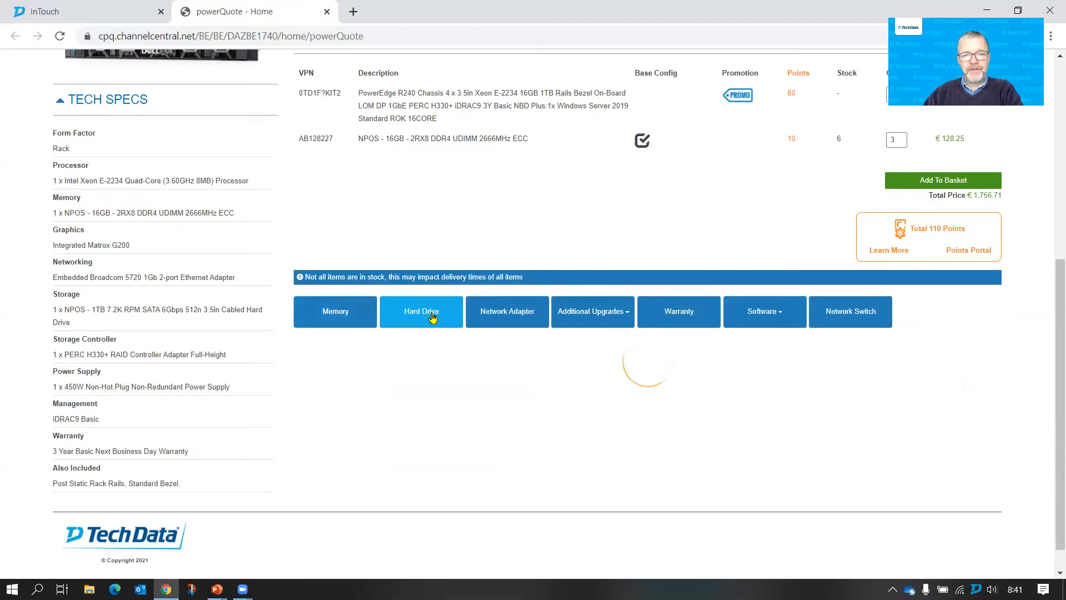
click(522, 314)
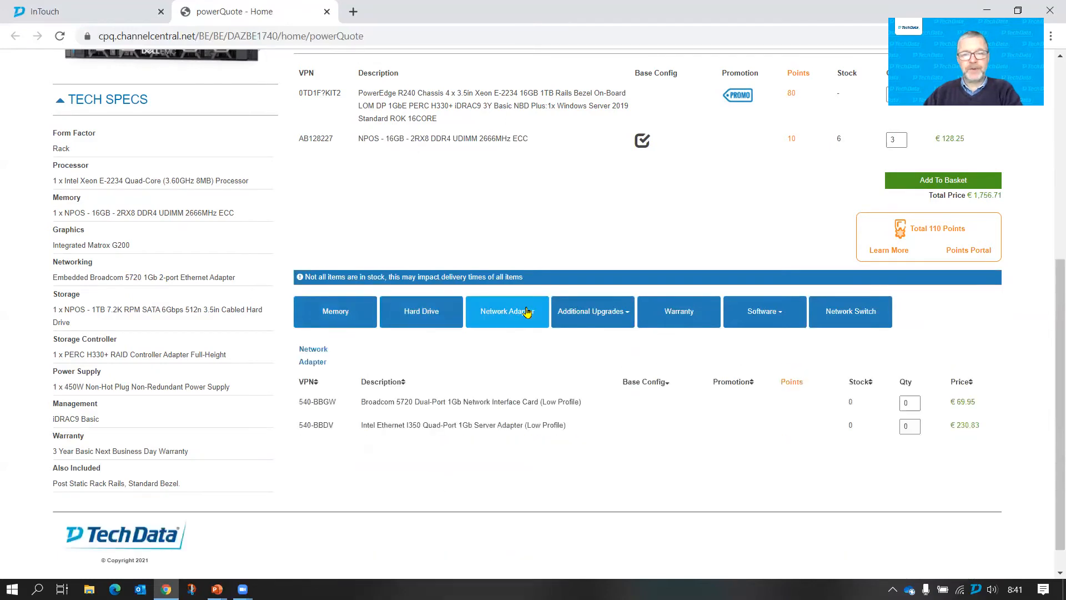
click(591, 309)
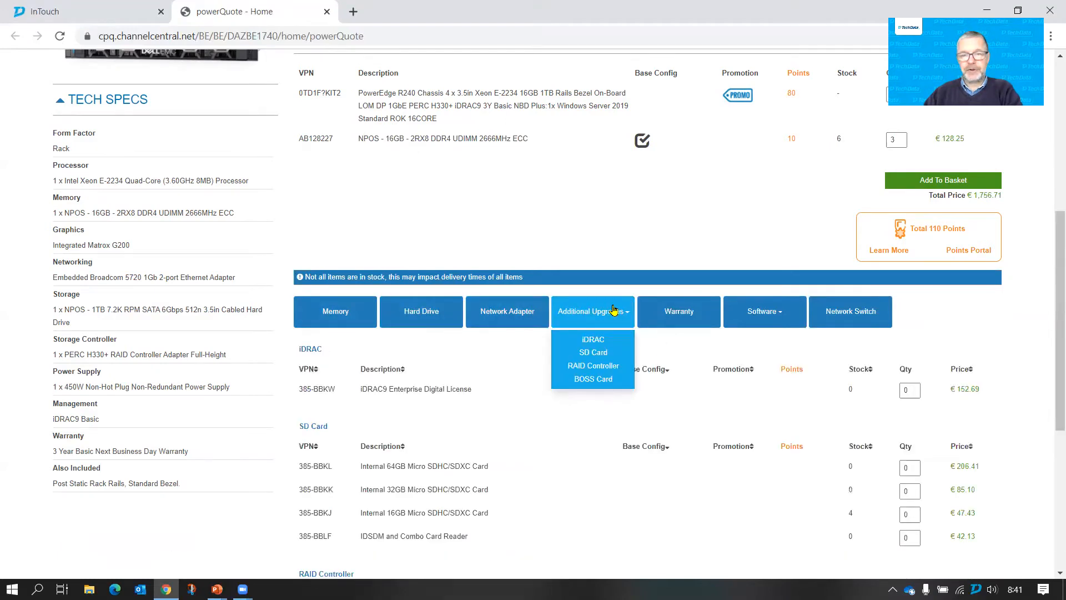
click(686, 313)
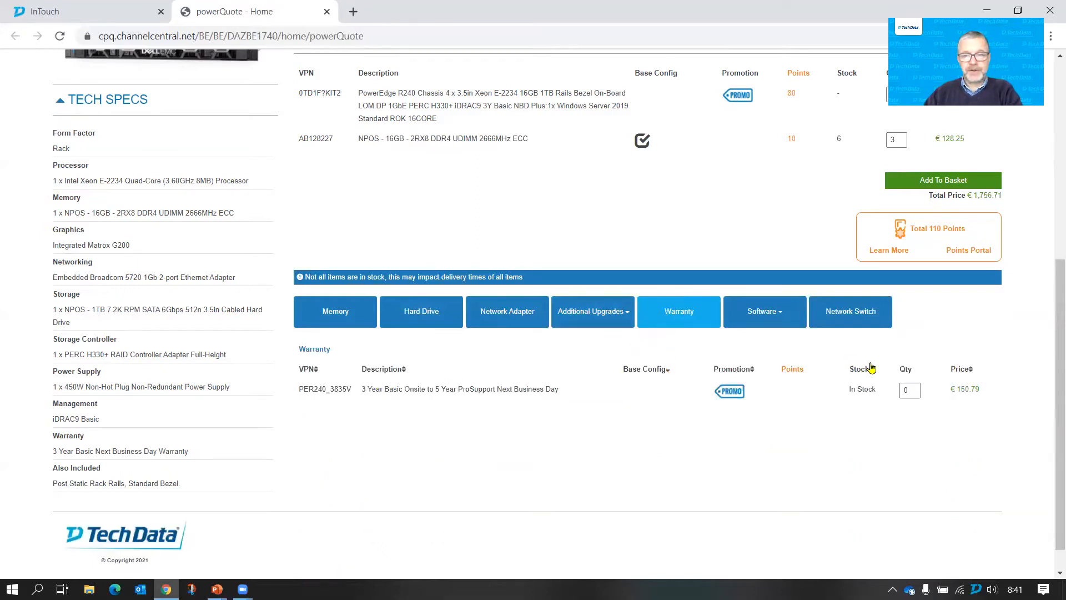
click(911, 389)
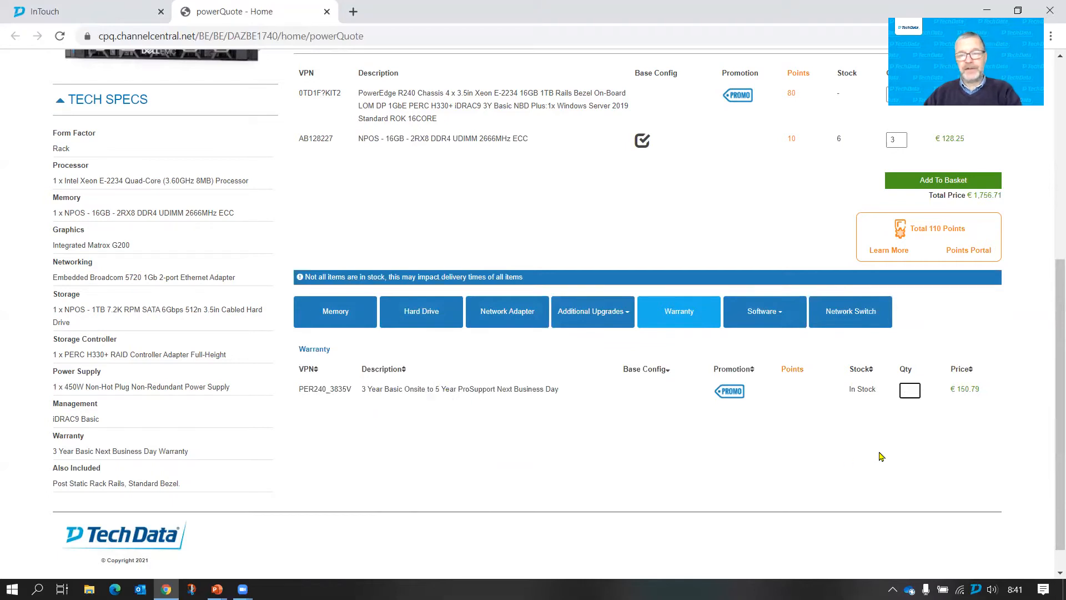
text(1)
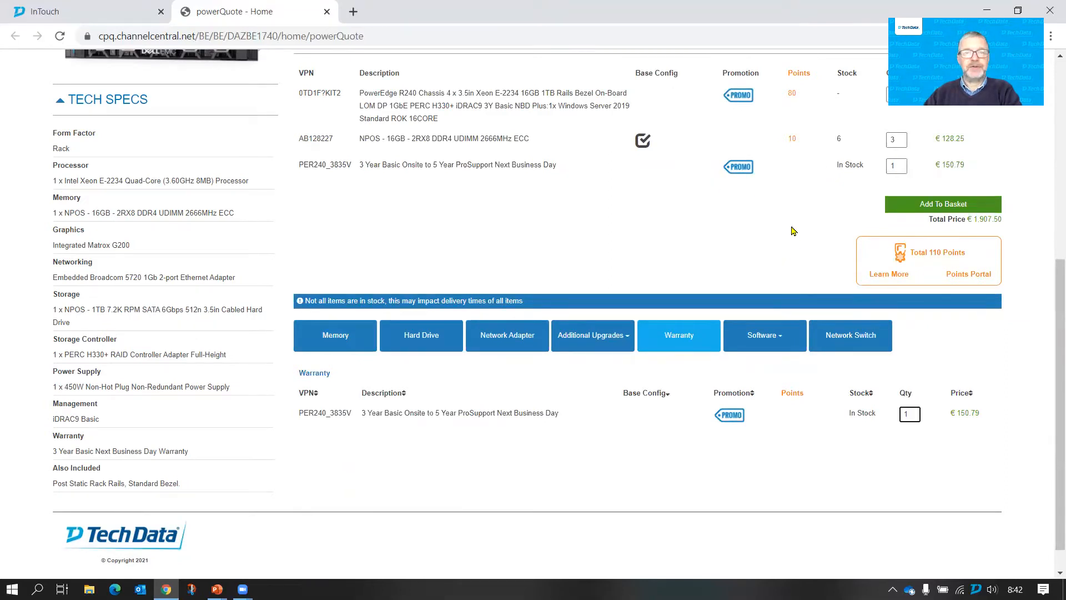
- Review the Microsoft software options and add 1 10-pack of Windows Server 2019 USER CALs (623-BBCY)
scroll(793, 231, up, 2)
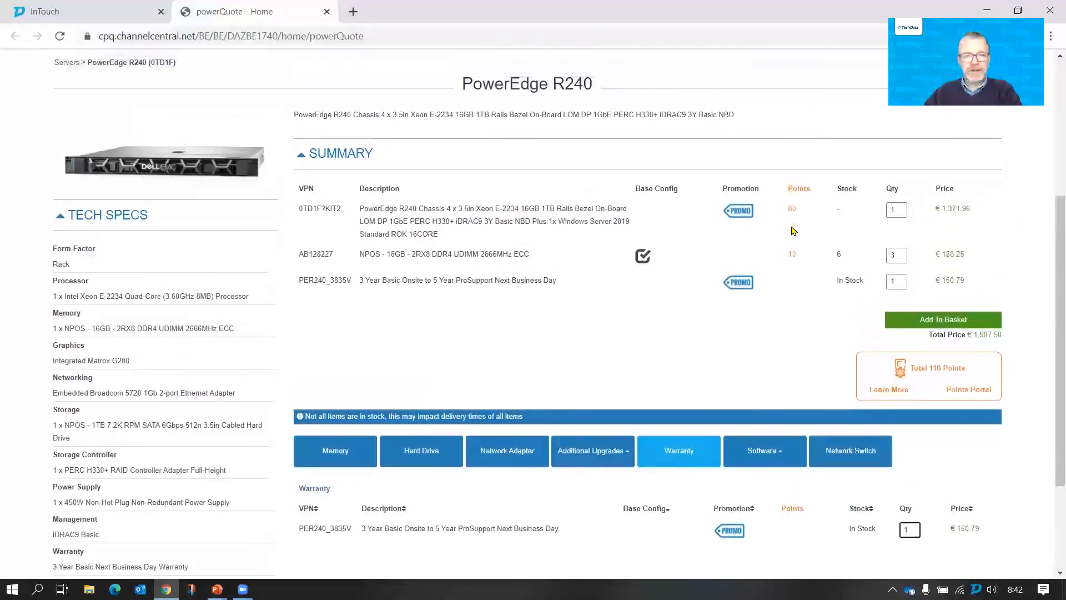
scroll(805, 336, down, 3)
click(758, 339)
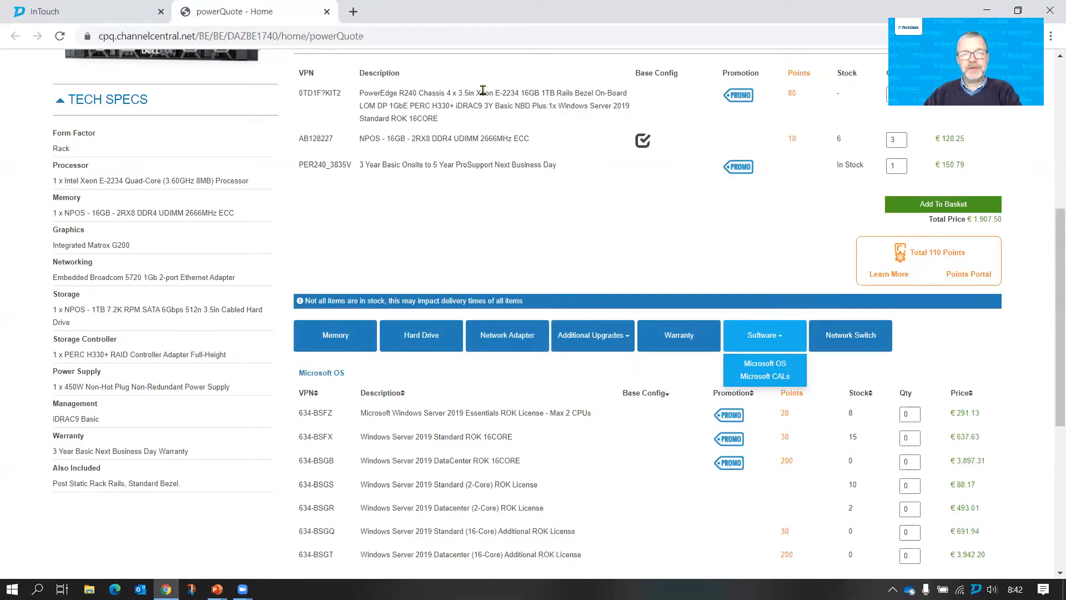
click(545, 107)
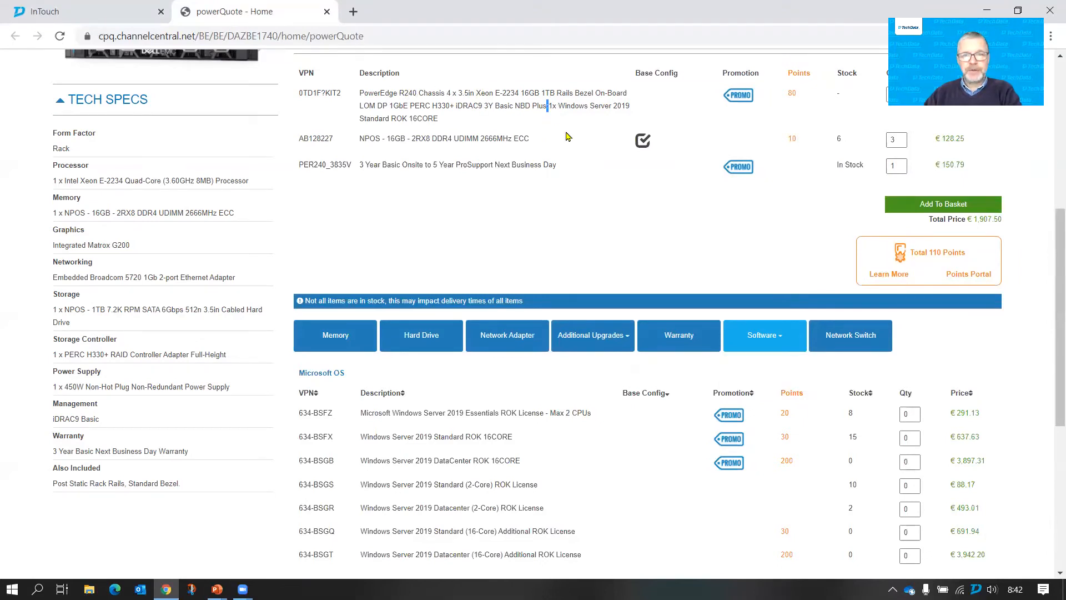
double_click(539, 105)
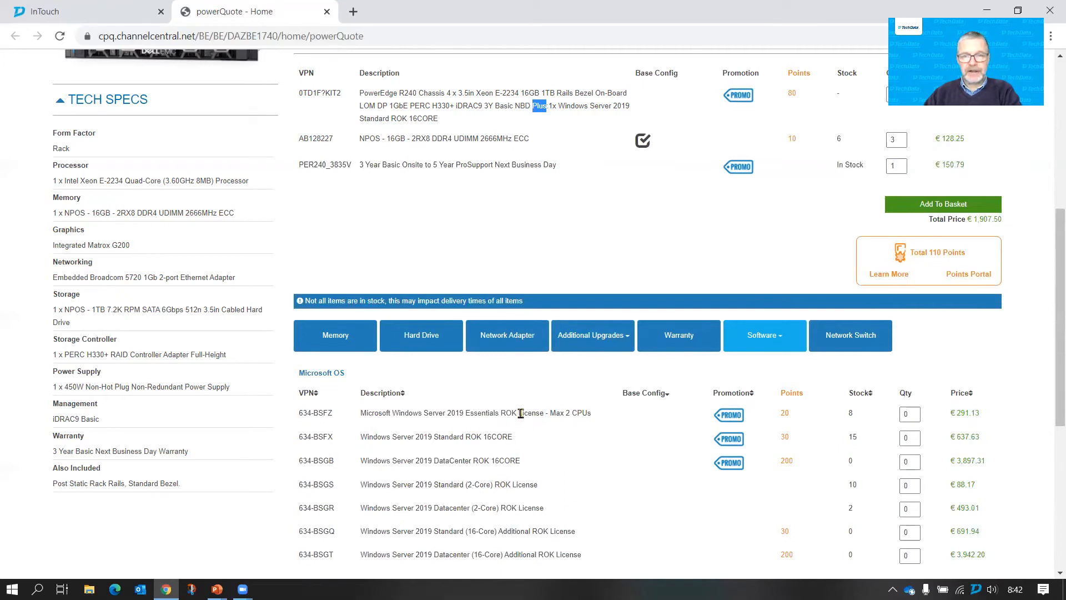
click(758, 335)
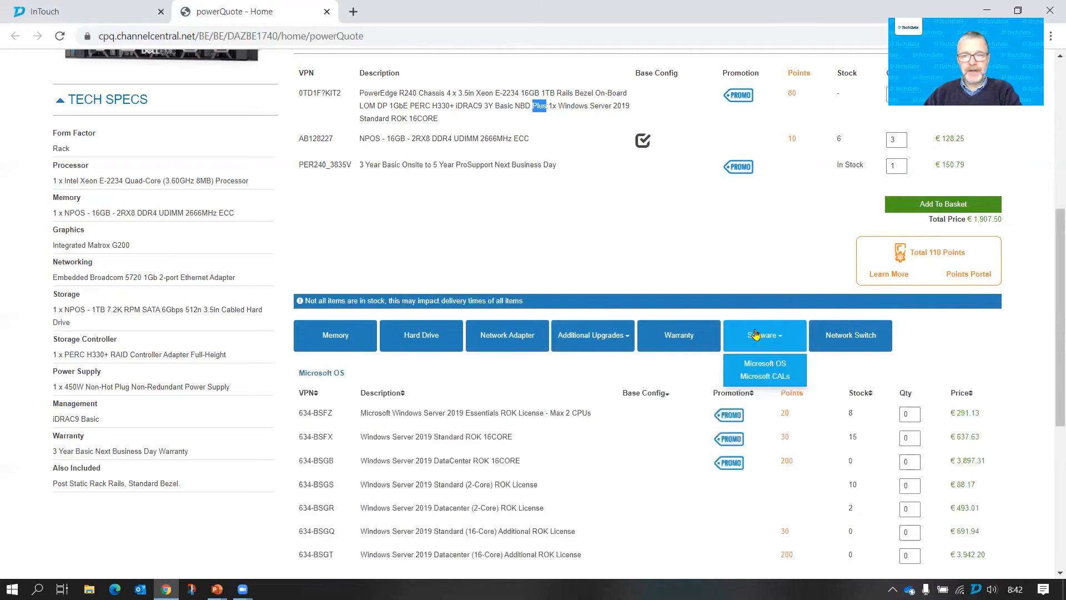
click(773, 379)
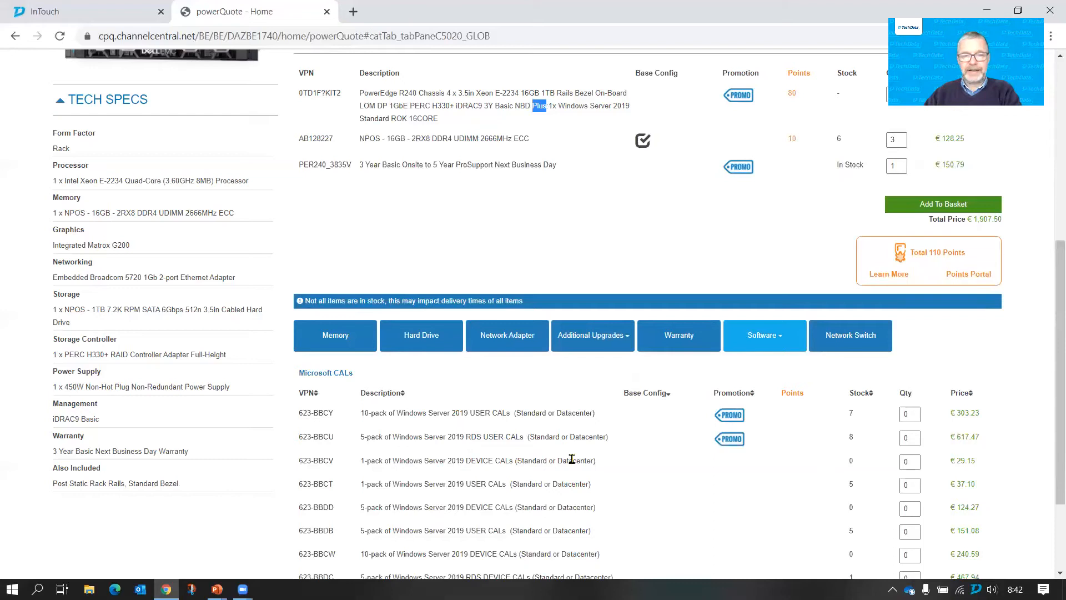
click(910, 413)
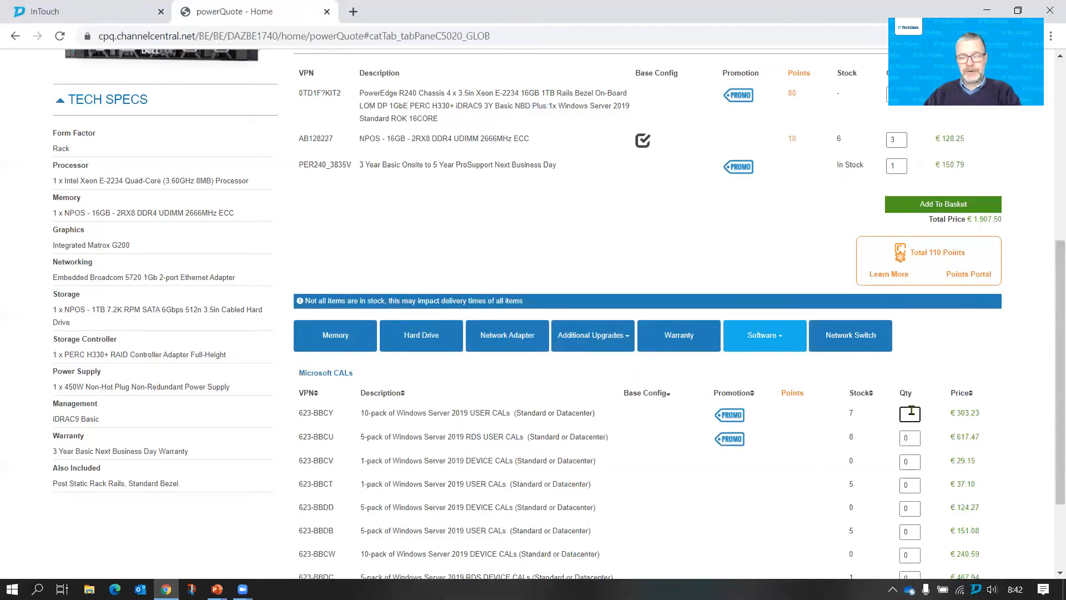
text(1)
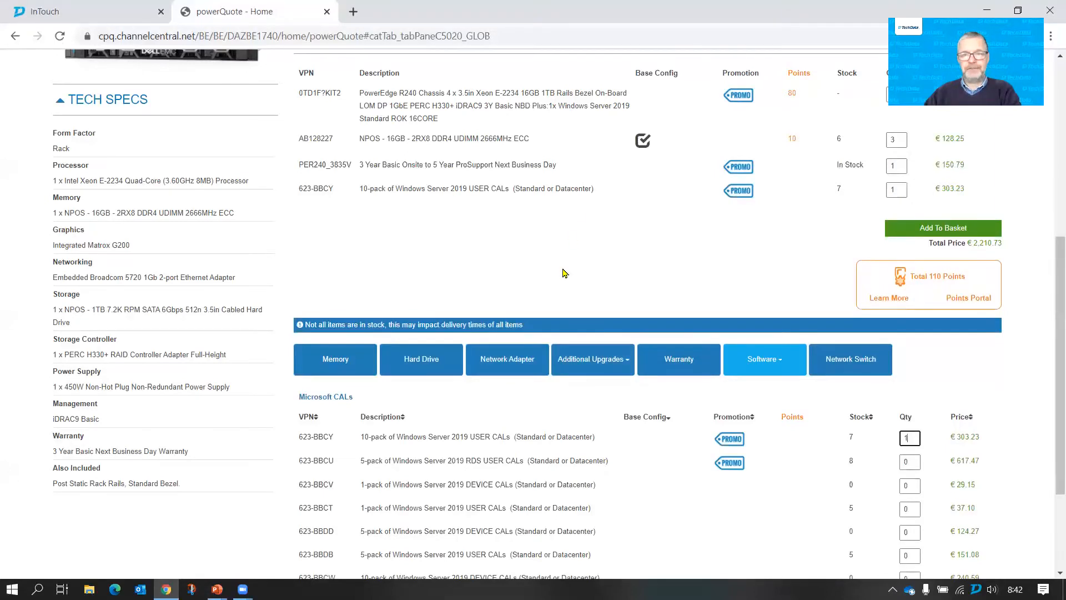
- Add the configured PowerEdge R240 to the basket and check the export options available for its quote
scroll(563, 273, up, 2)
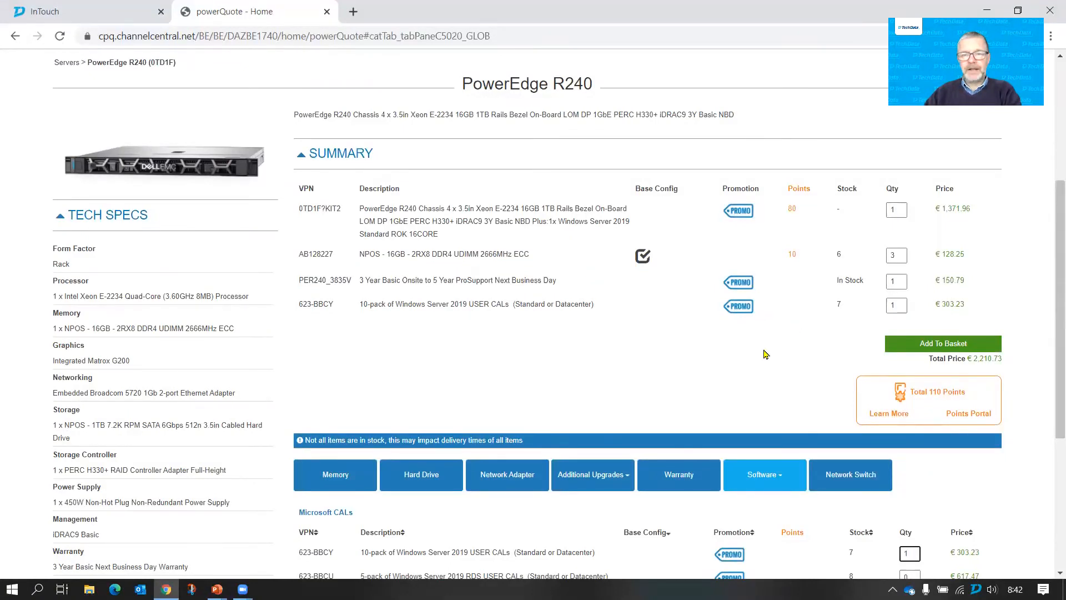
click(943, 344)
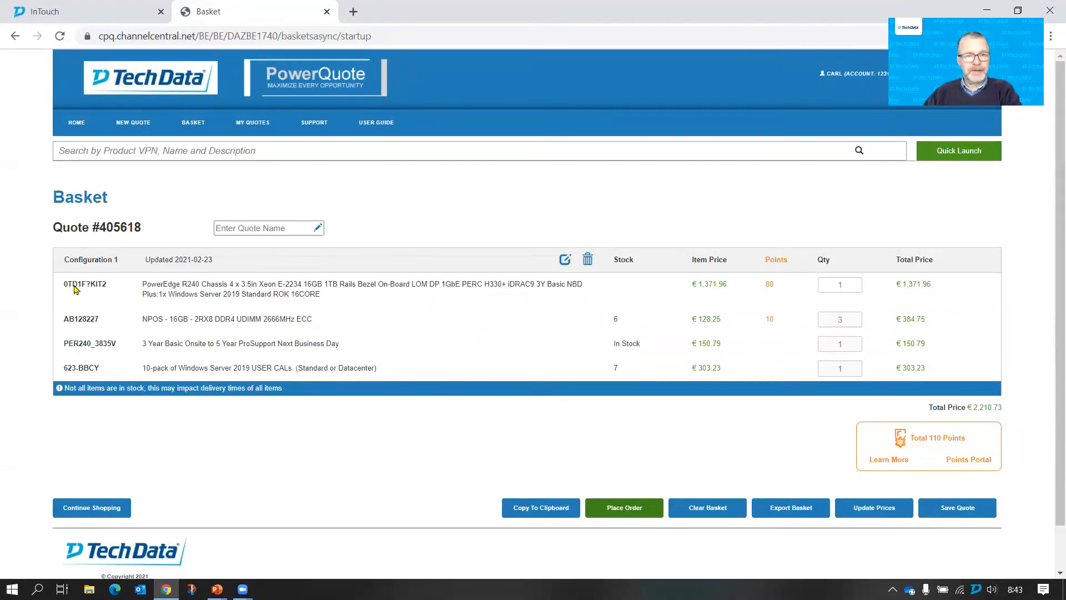
triple_click(117, 227)
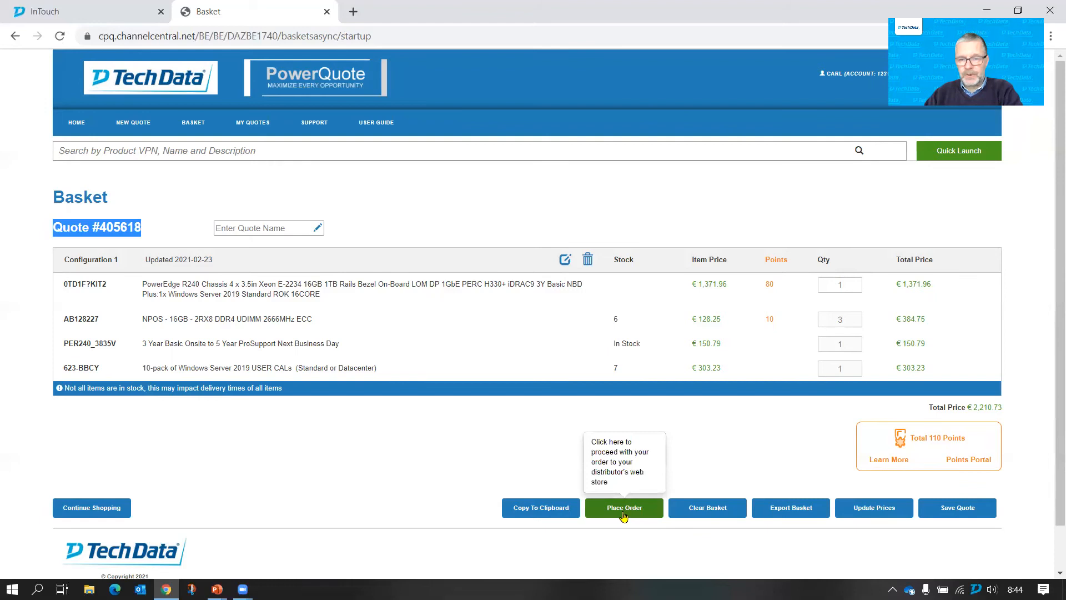
click(799, 513)
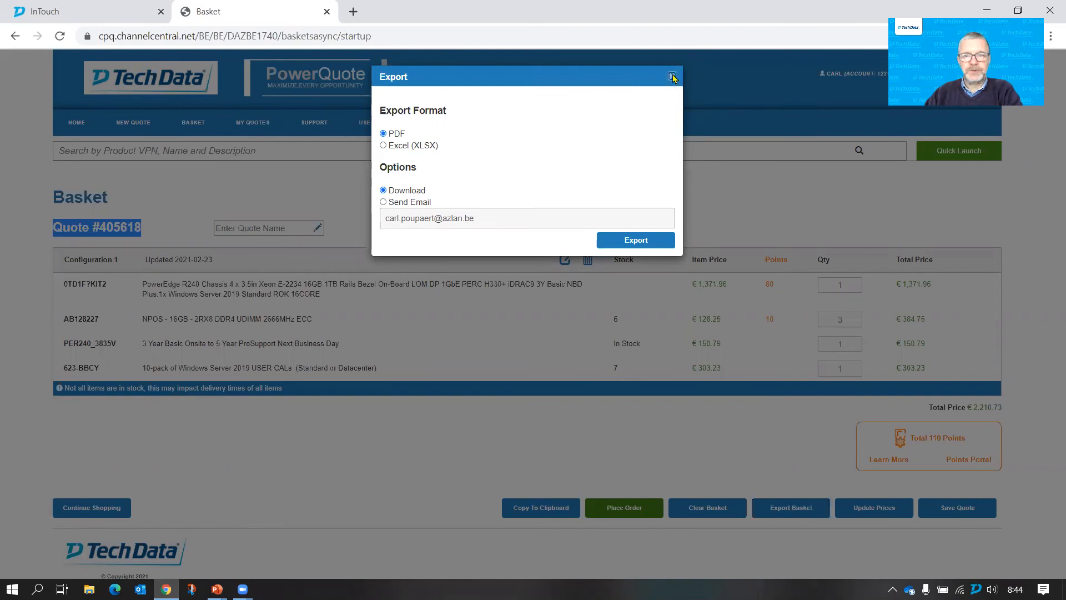
click(671, 77)
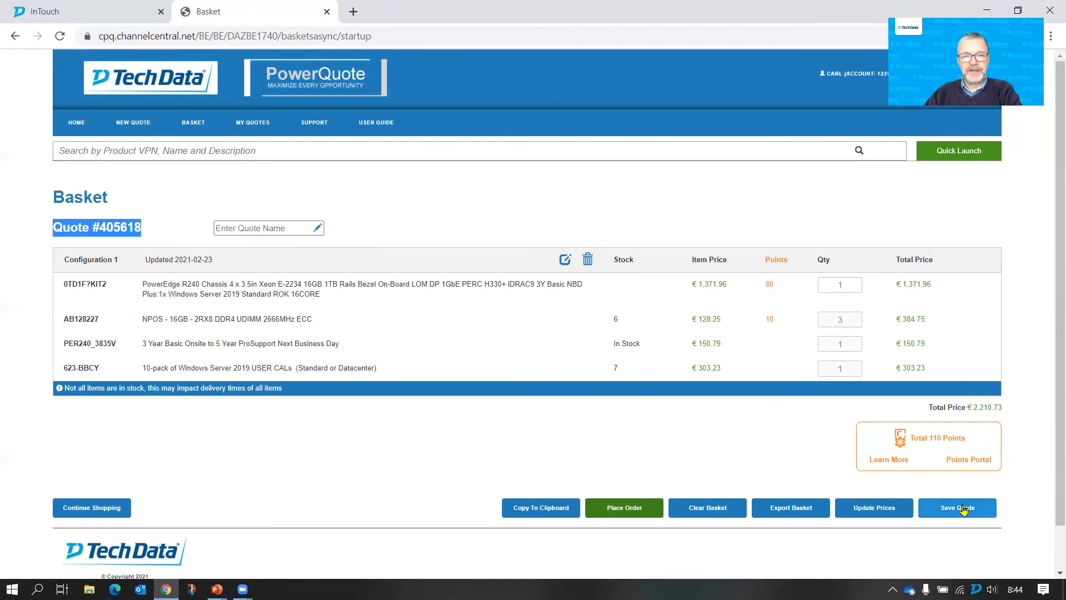
- Name the basket's quote R240_Feb21 and save it
click(250, 230)
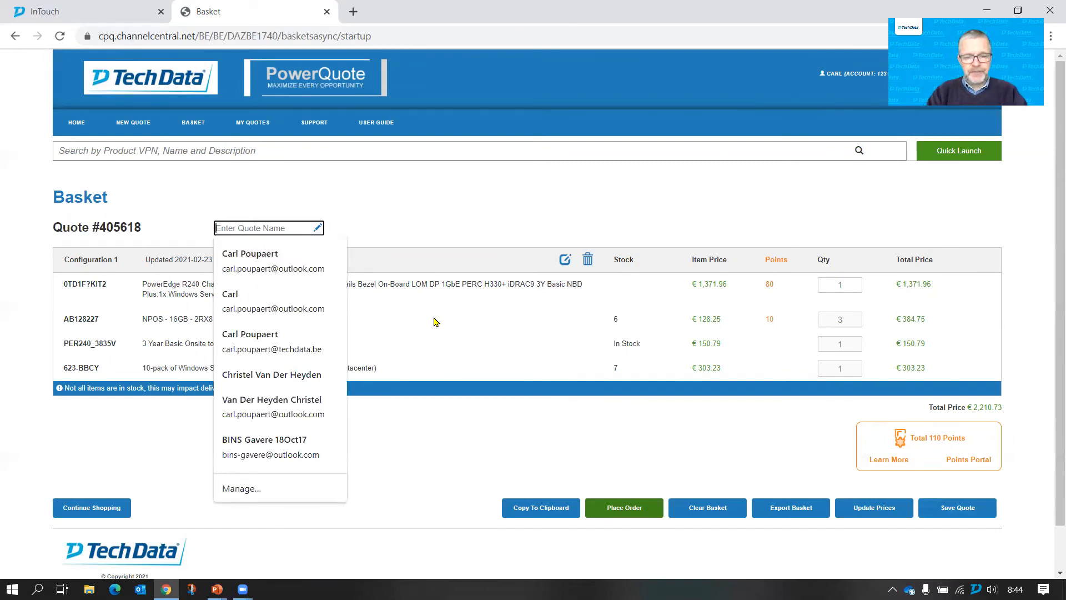
text(R240_)
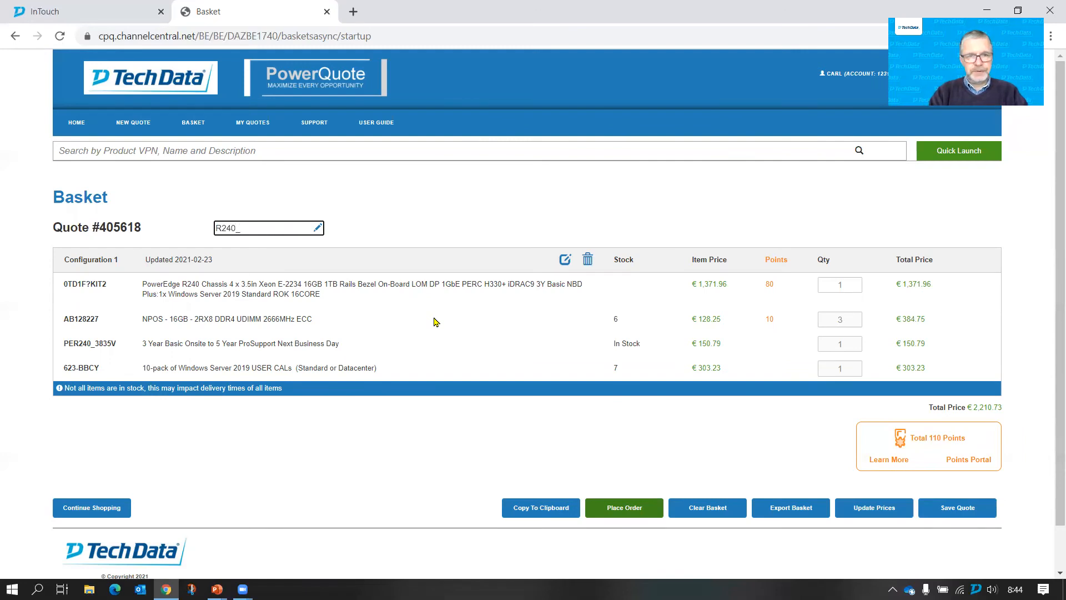
text(Feb21)
click(951, 512)
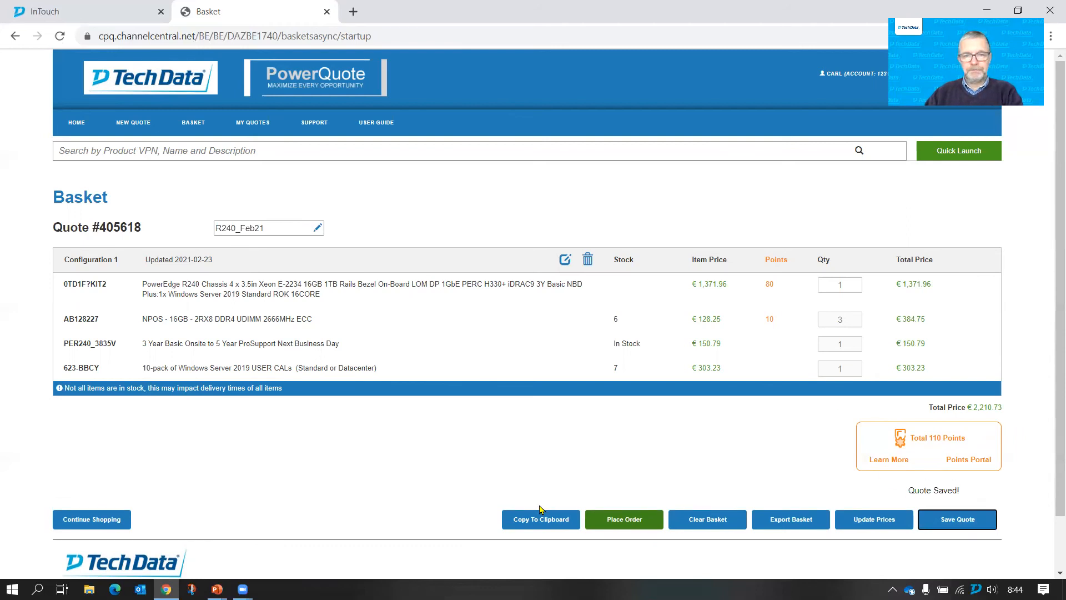
- Clear the basket and copy the saved R240_Feb21 quote into a new basket
click(697, 518)
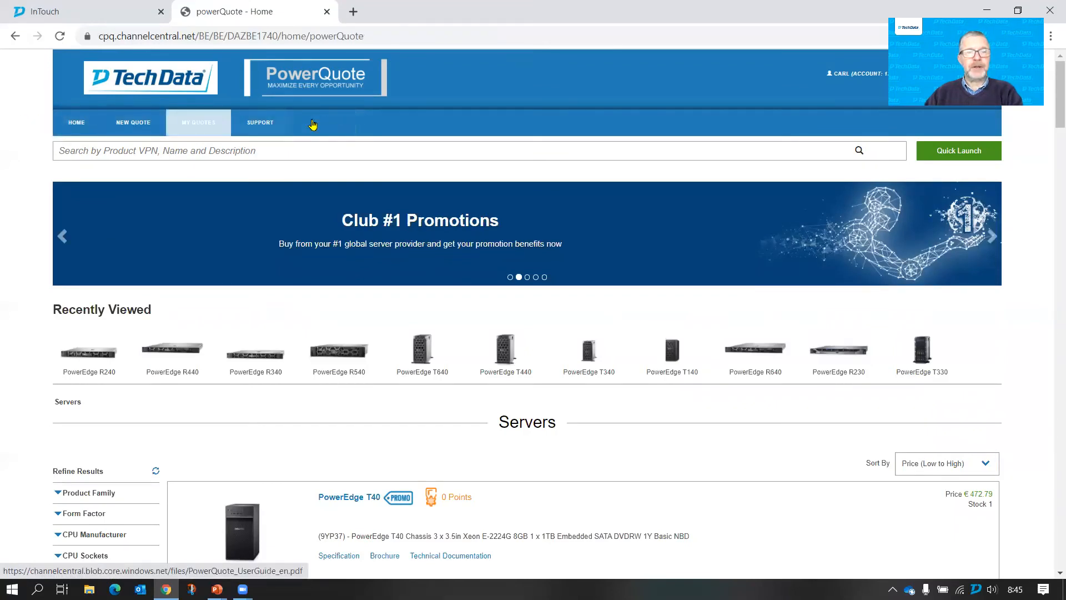
click(199, 126)
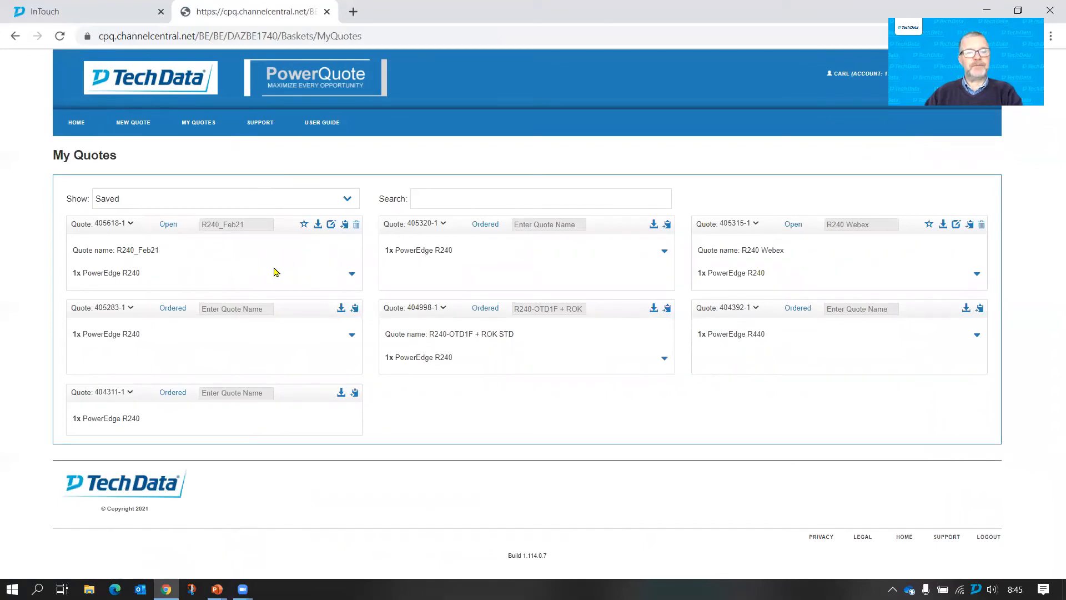
click(344, 226)
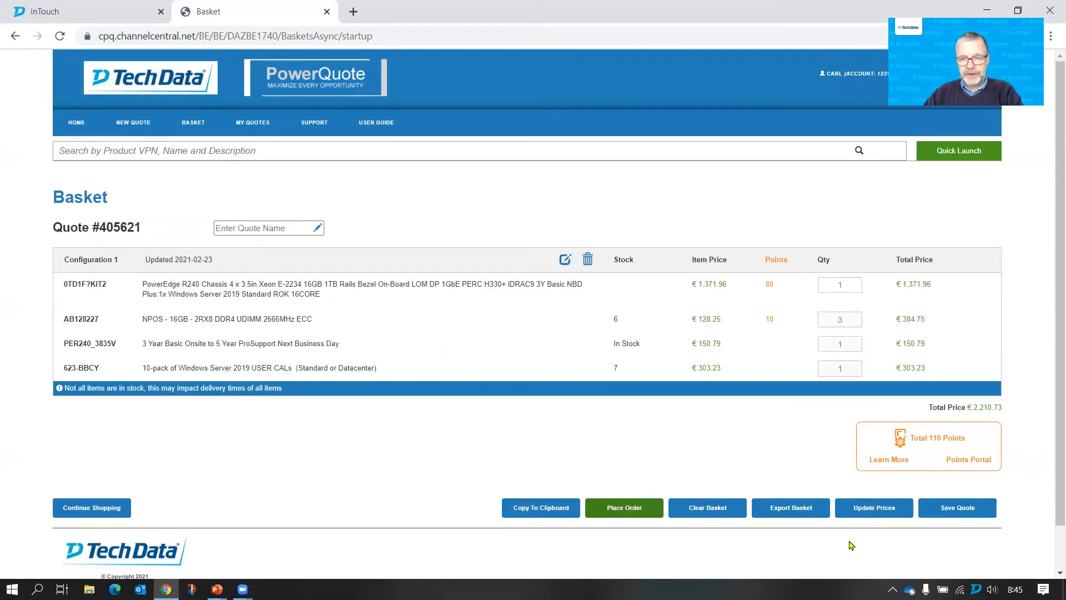
- Update the copied quote's prices and place the order, transferring it to the InTouch web store basket for review
click(876, 515)
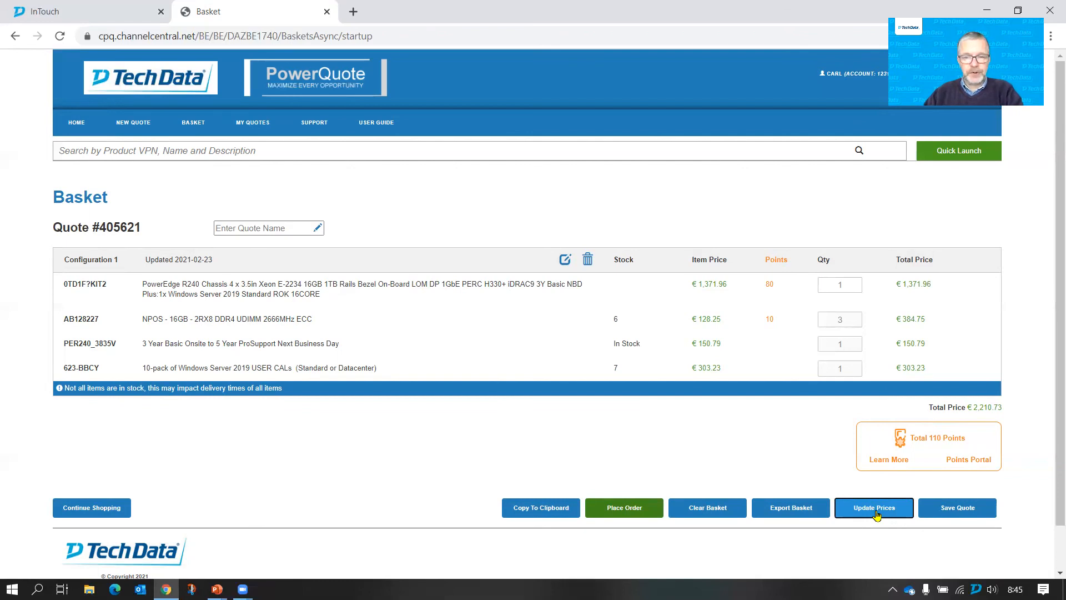
click(877, 512)
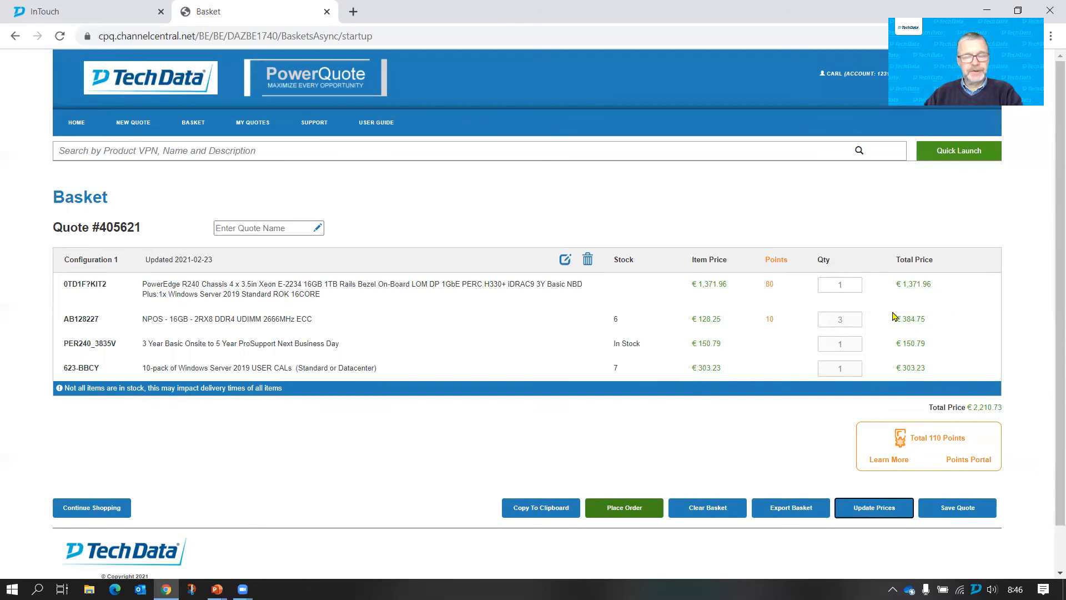
click(626, 508)
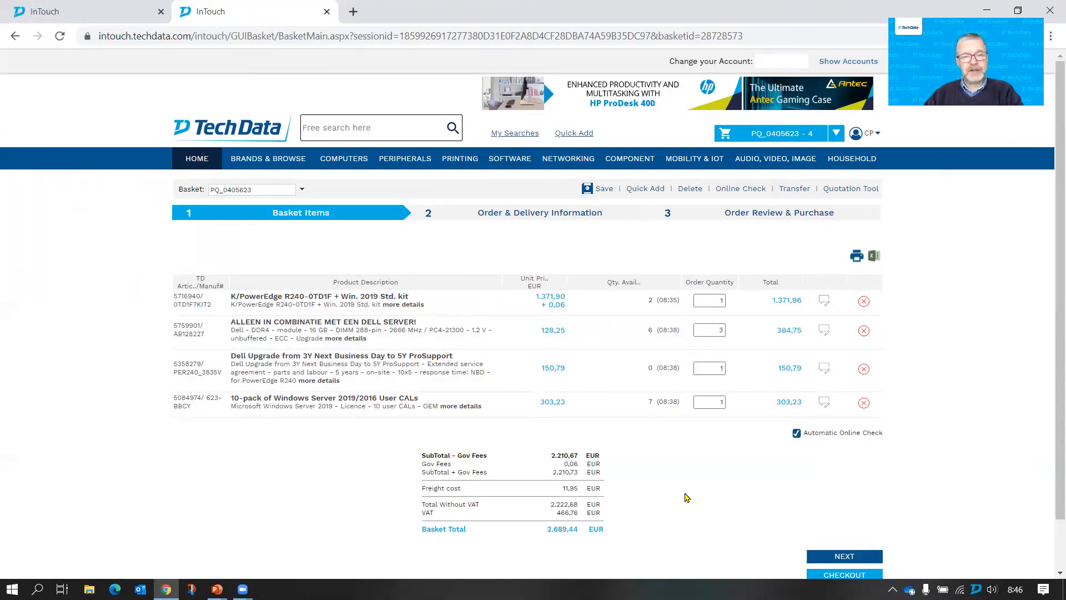
scroll(686, 496, down, 1)
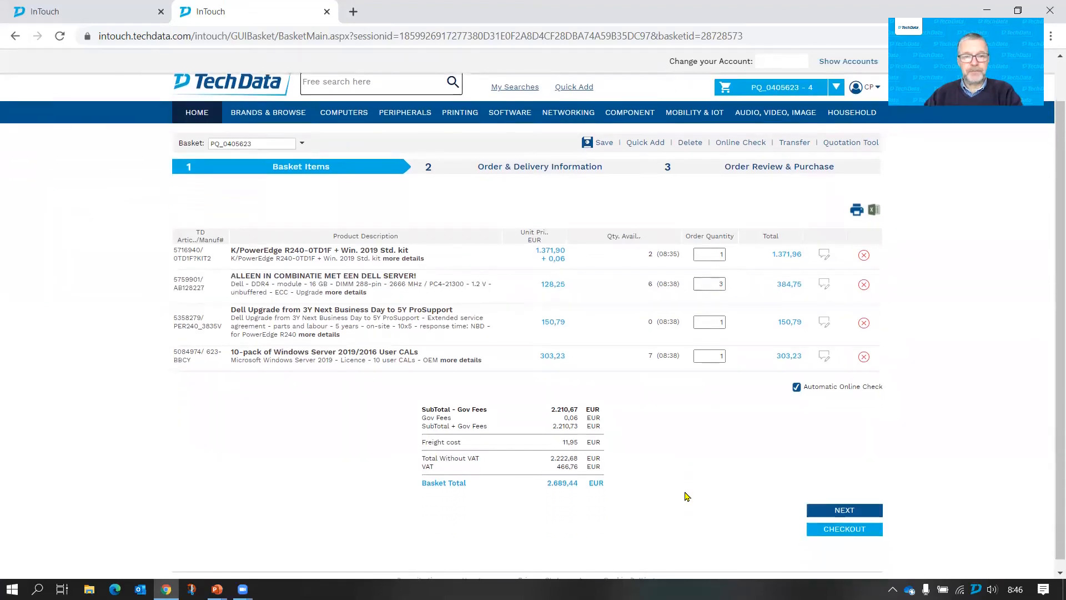
scroll(687, 496, up, 1)
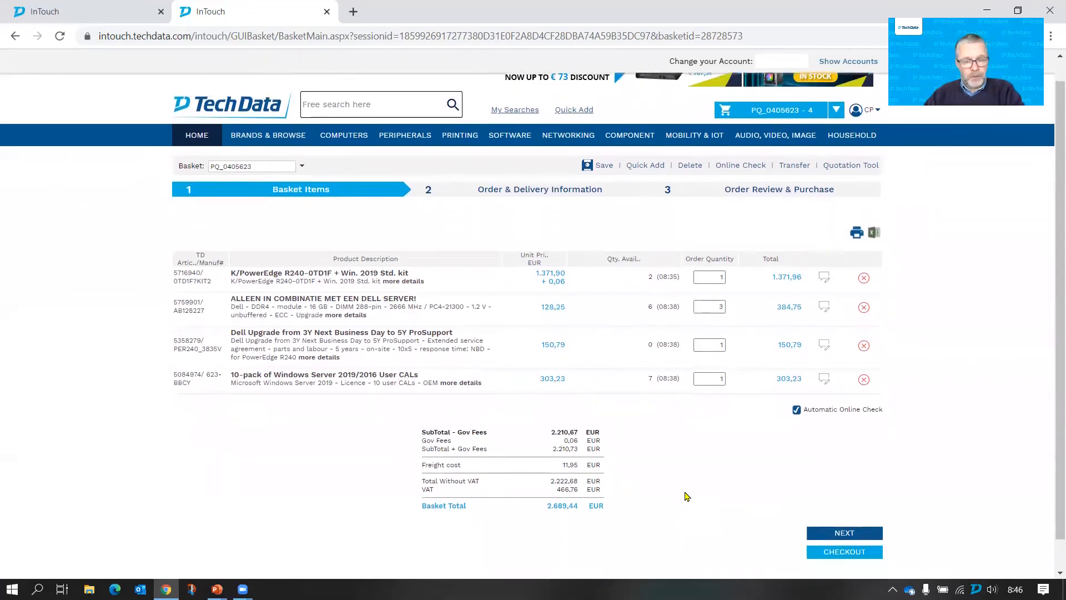